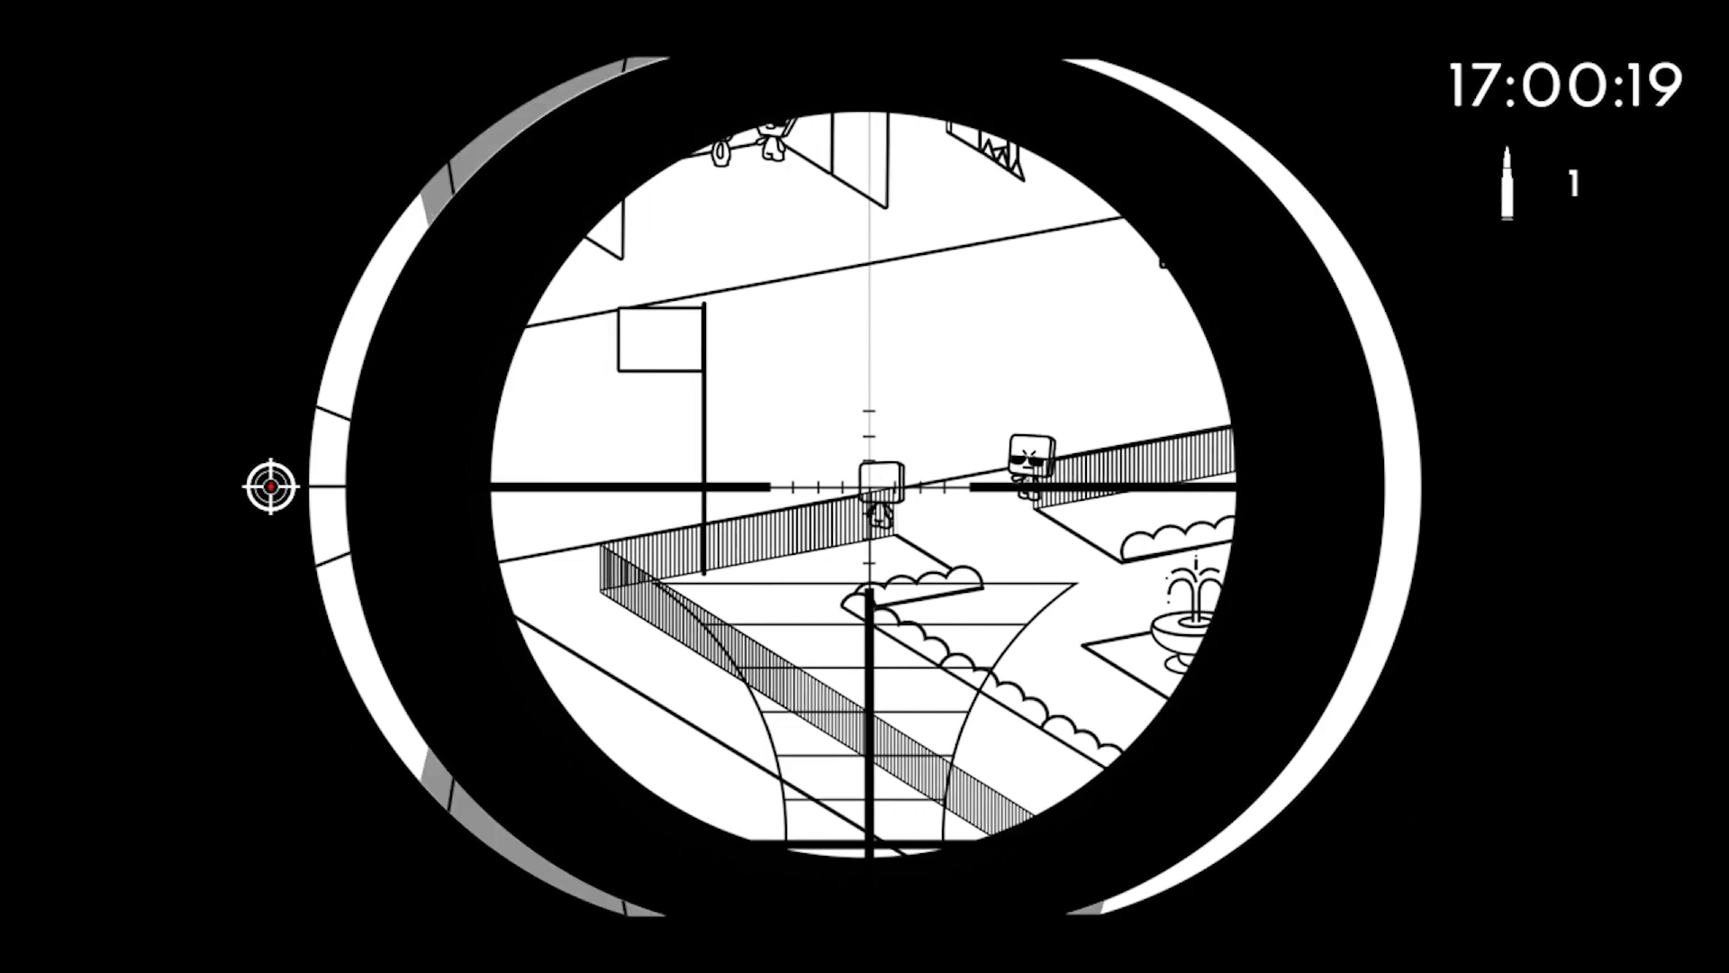
left_click(865, 486)
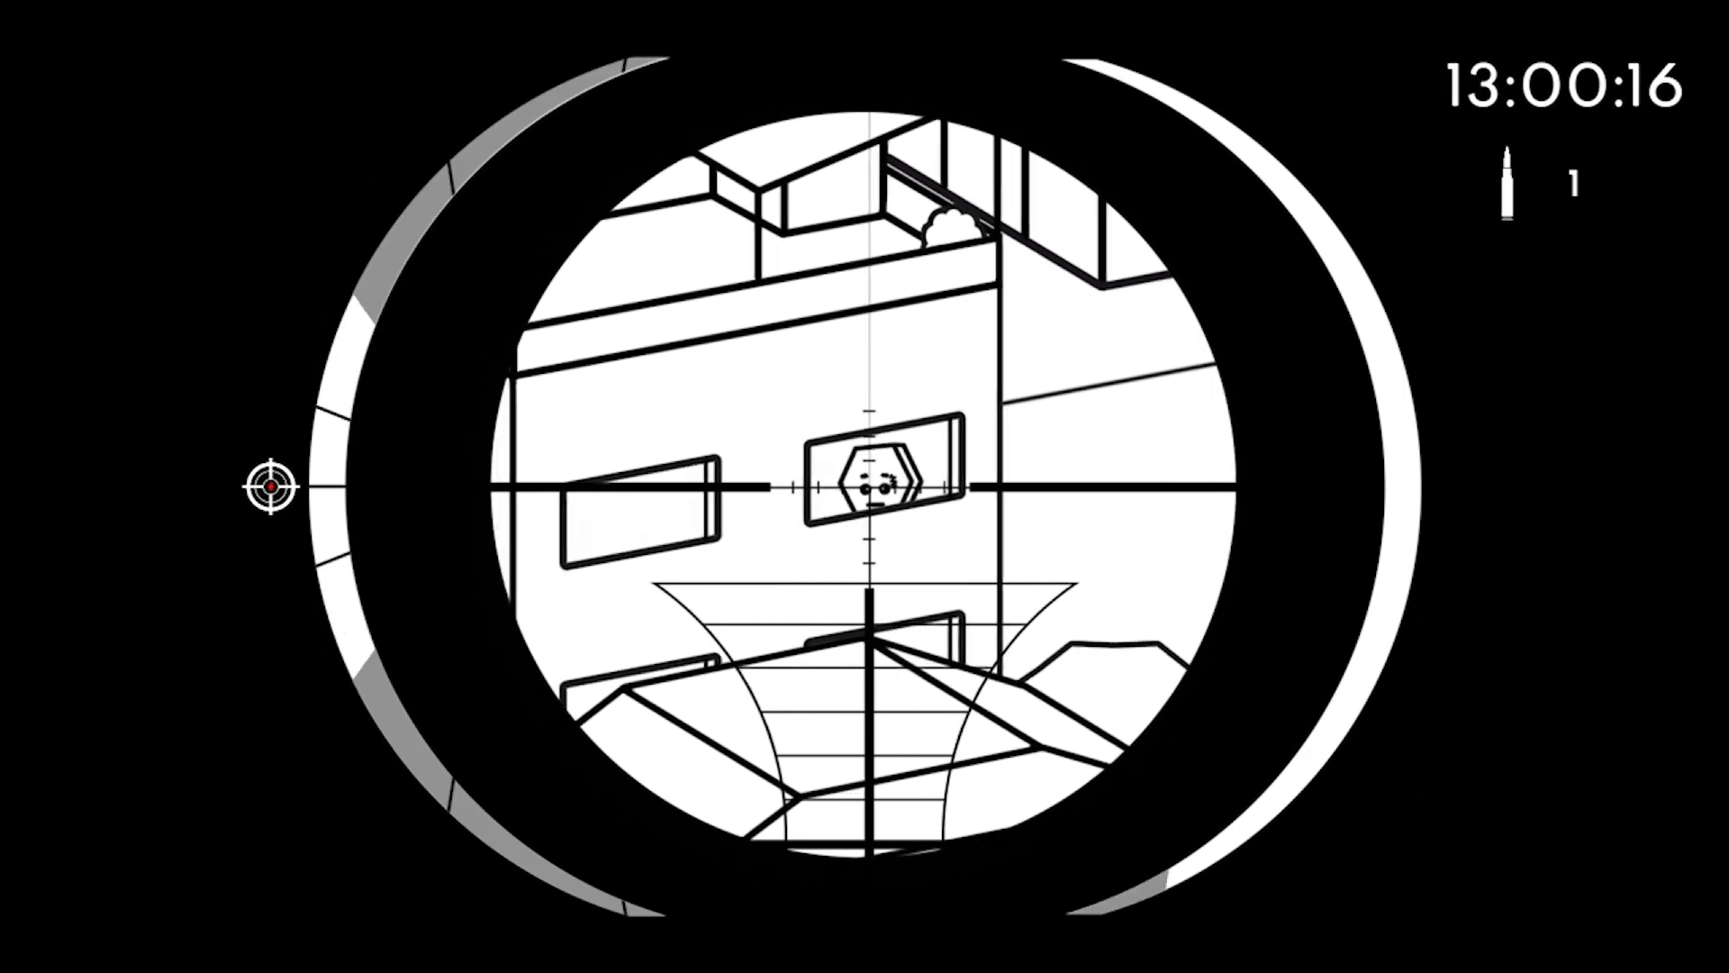
left_click(869, 484)
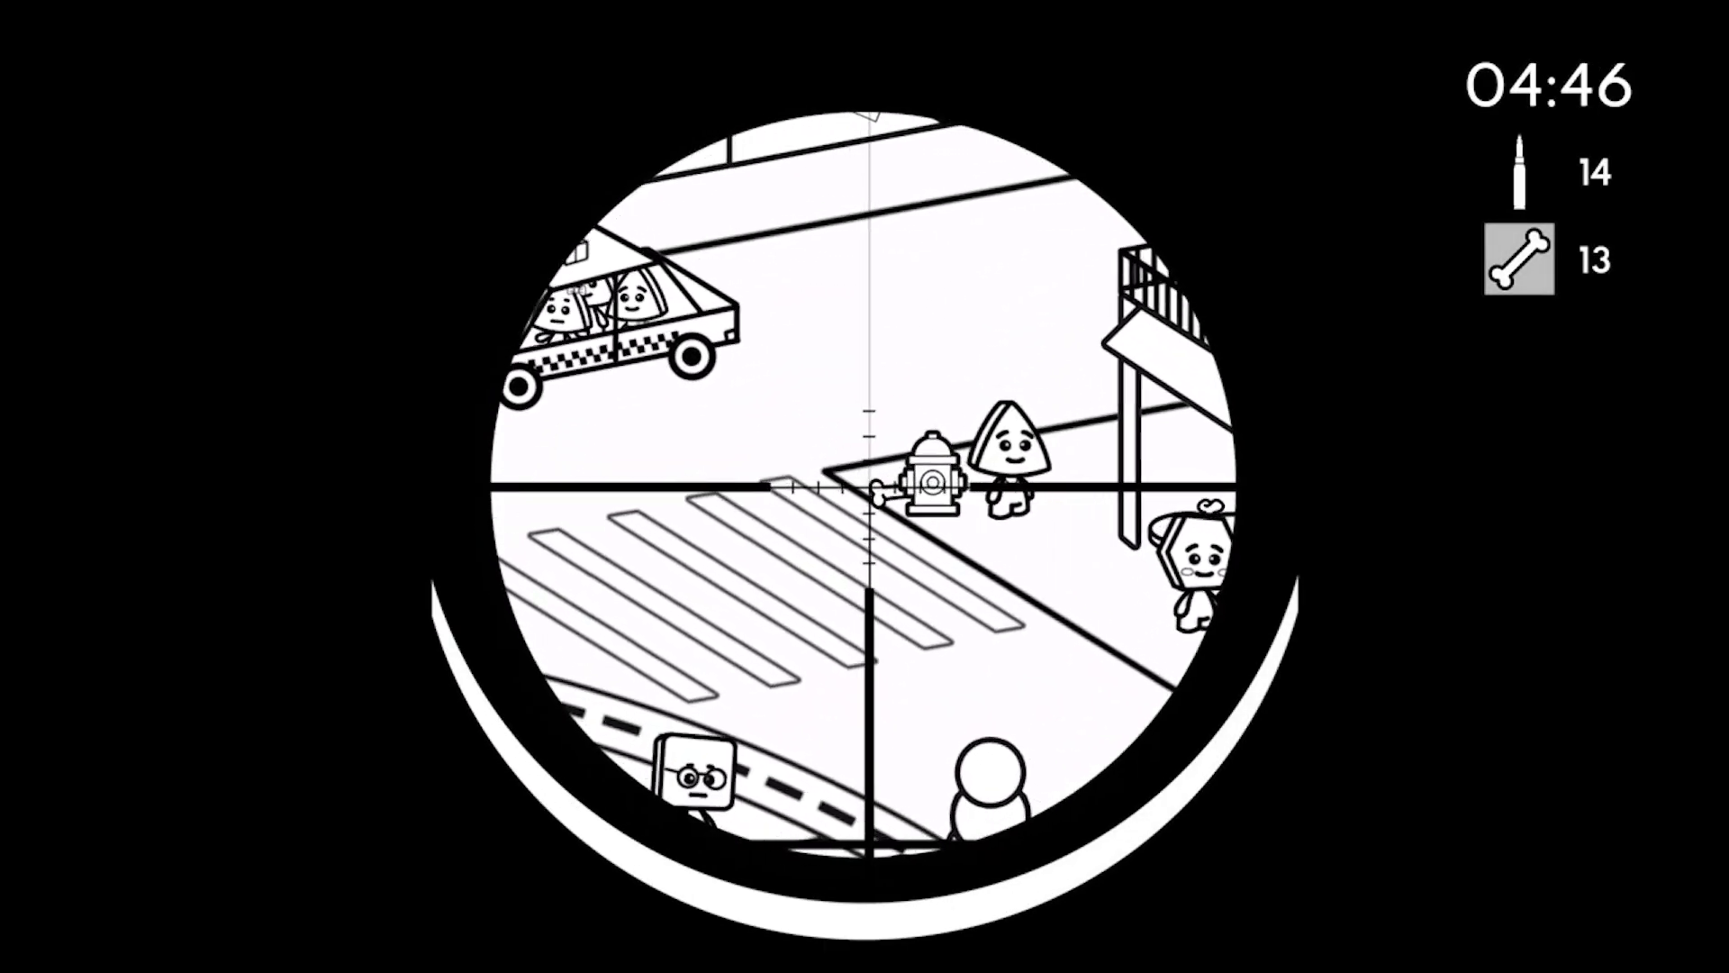
left_click(868, 484)
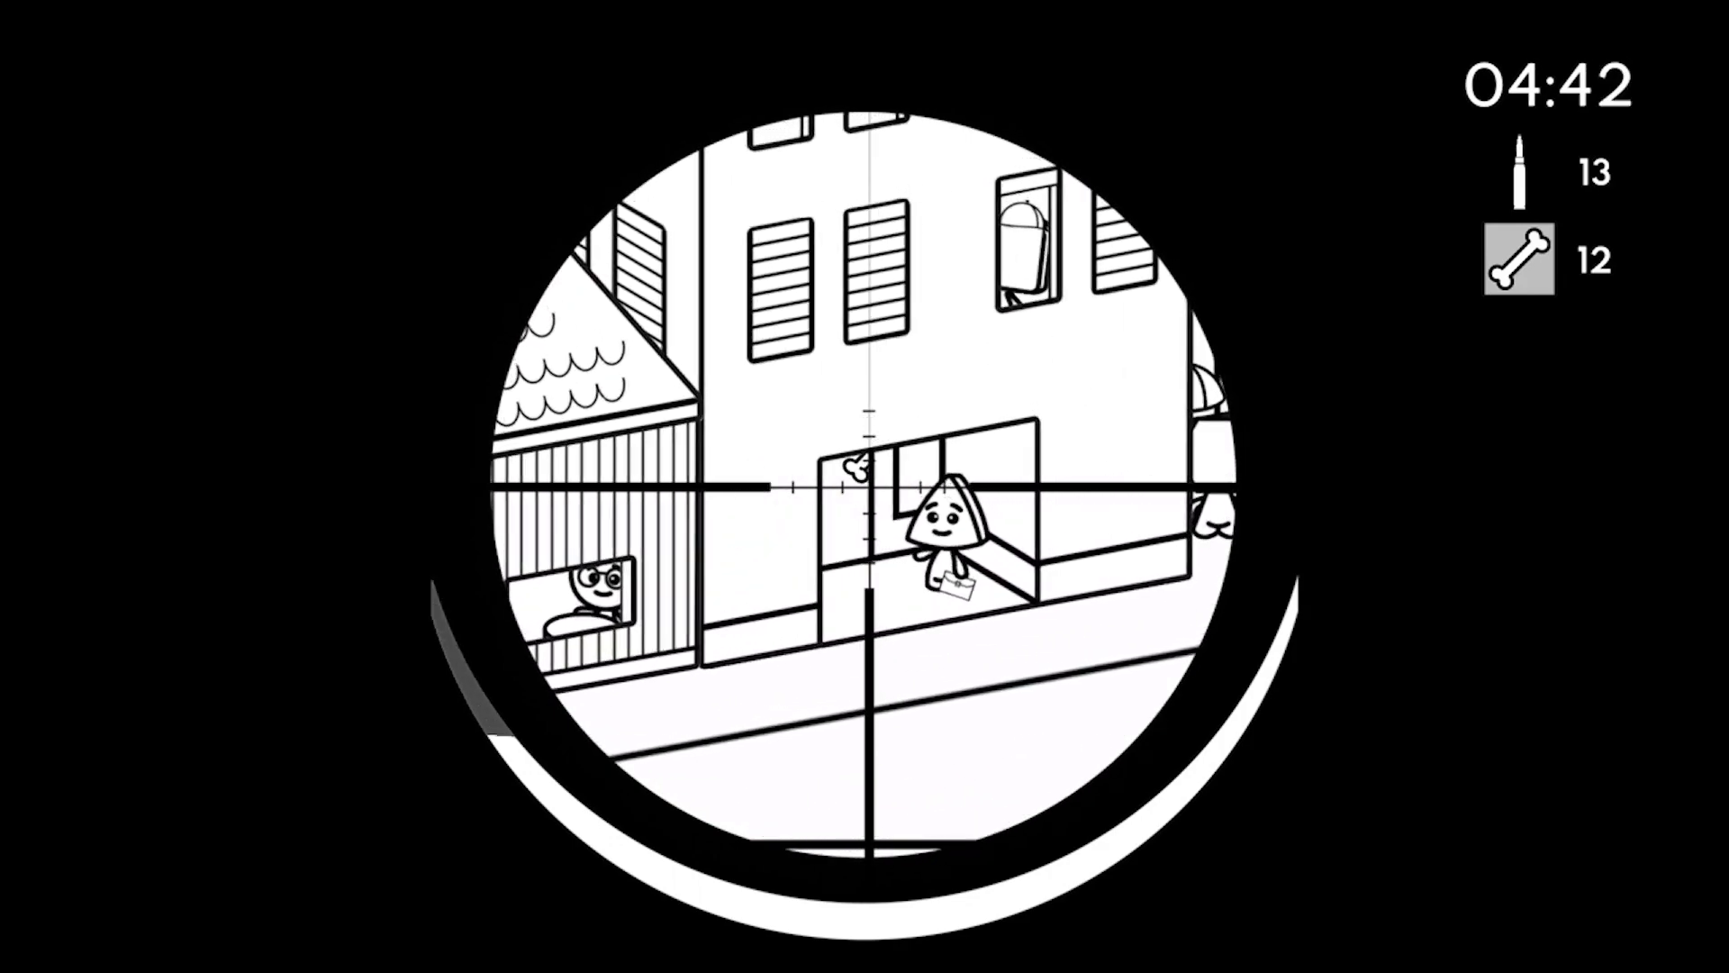
left_click(869, 485)
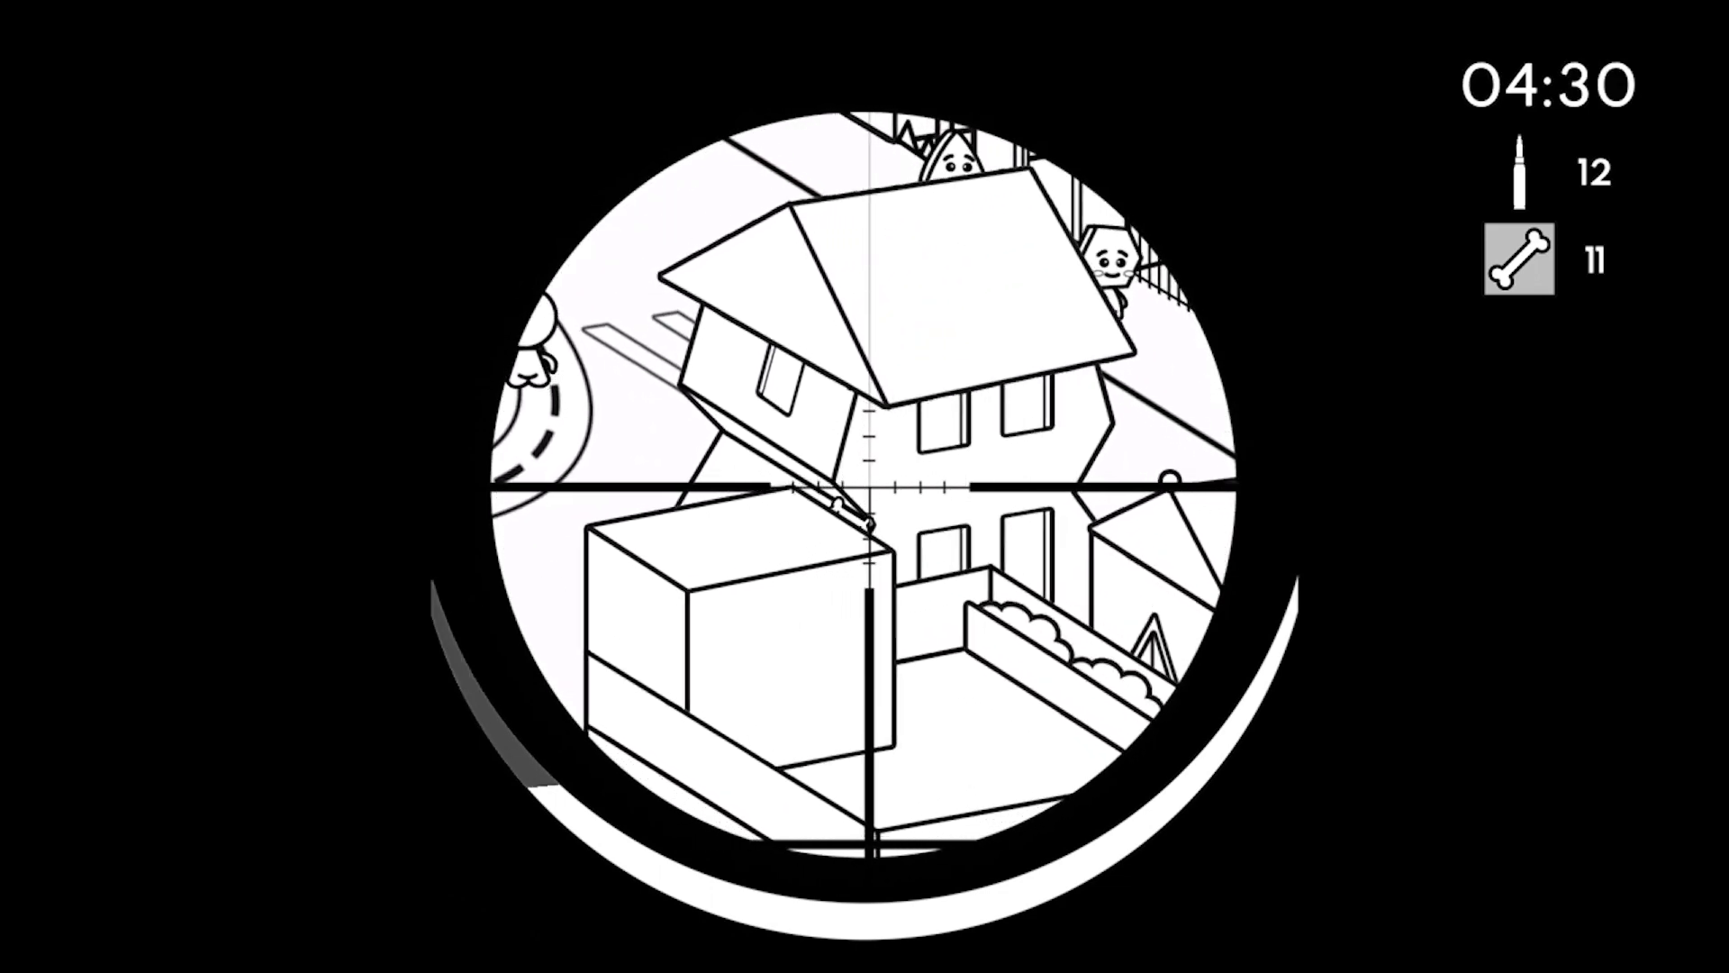
left_click(866, 486)
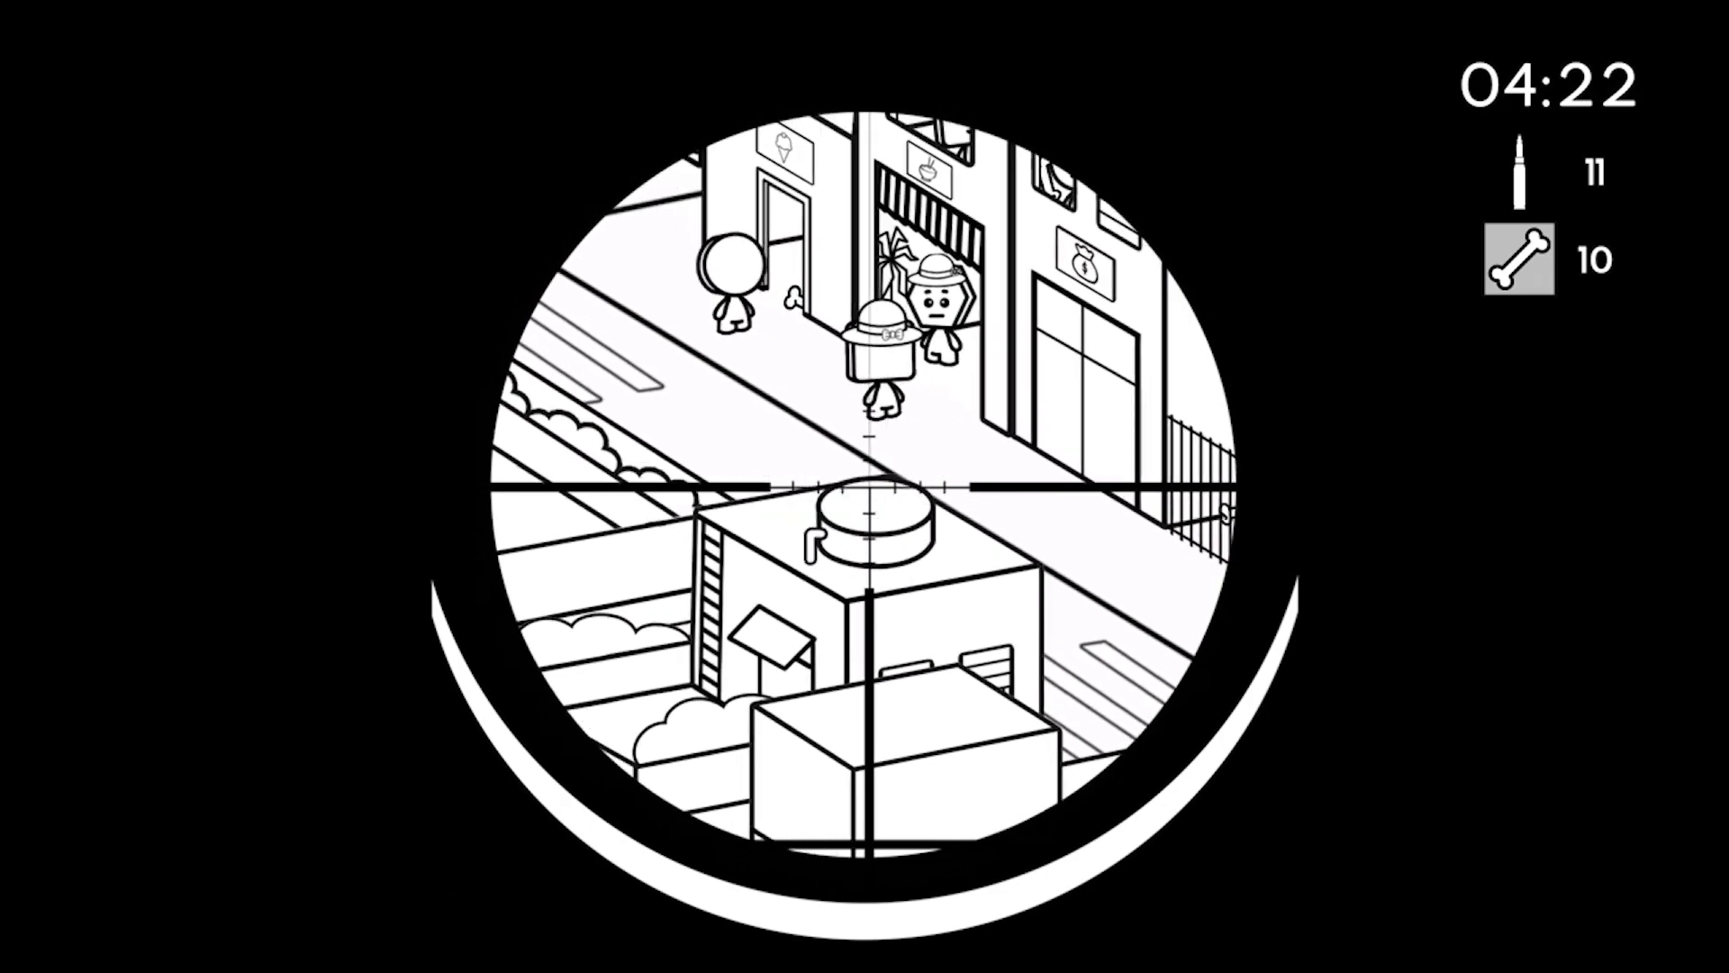
left_click(864, 483)
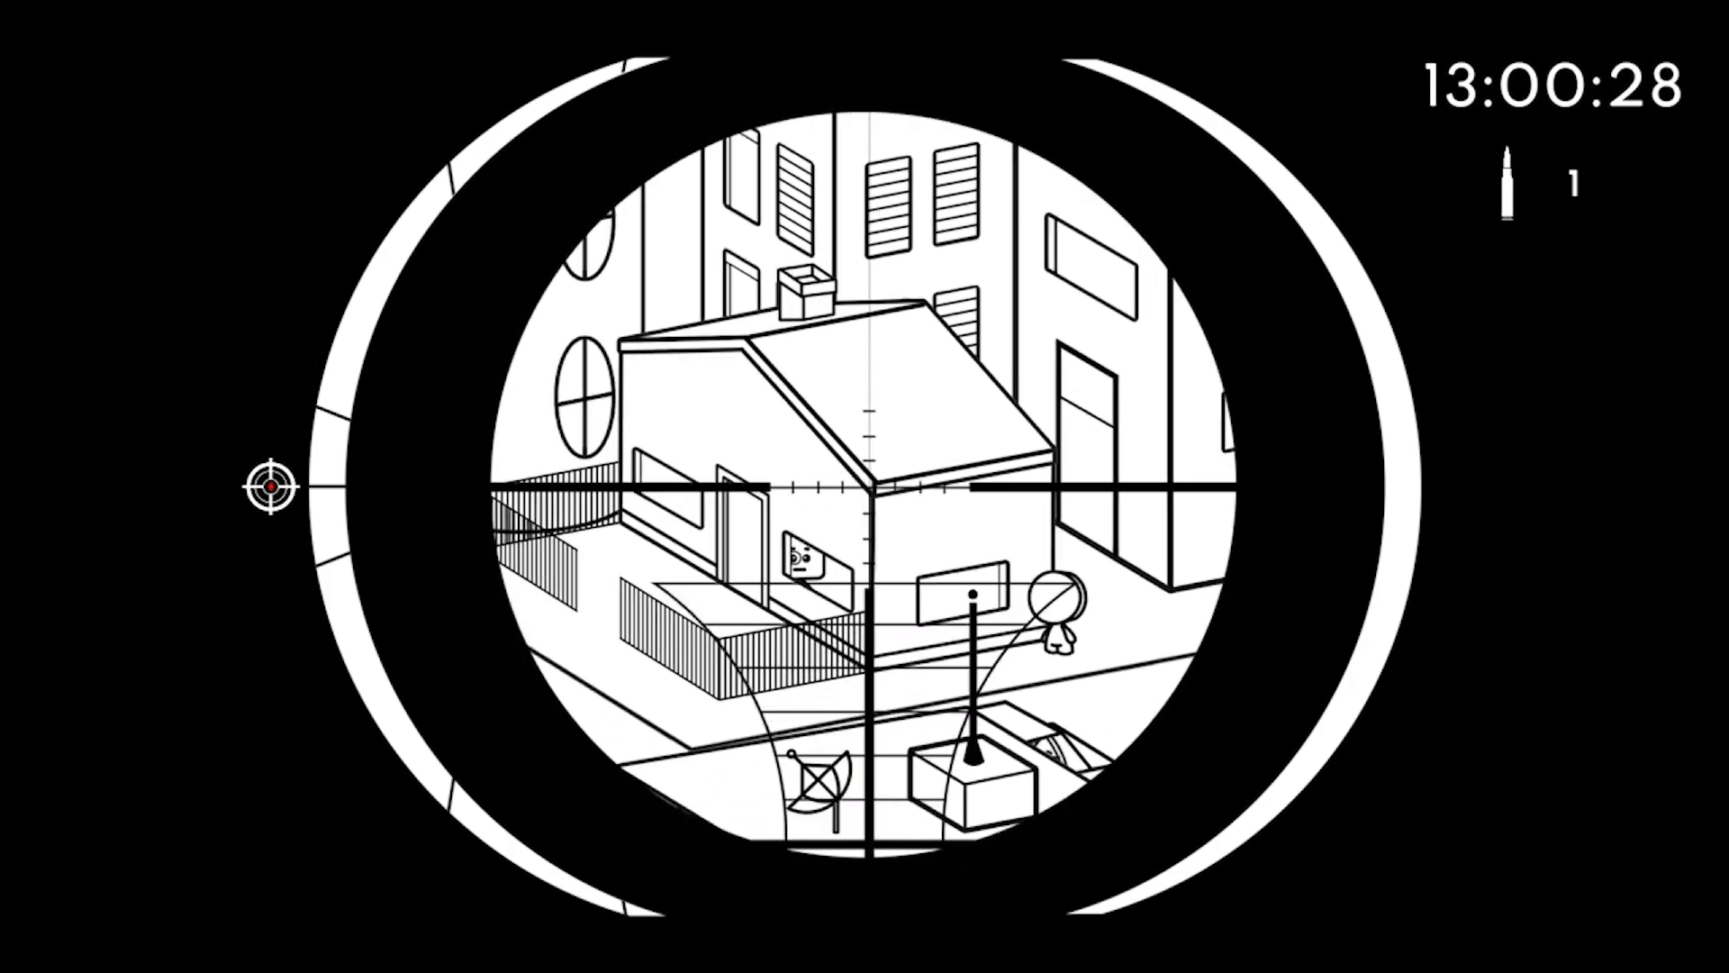
scroll(866, 486, "up", 2)
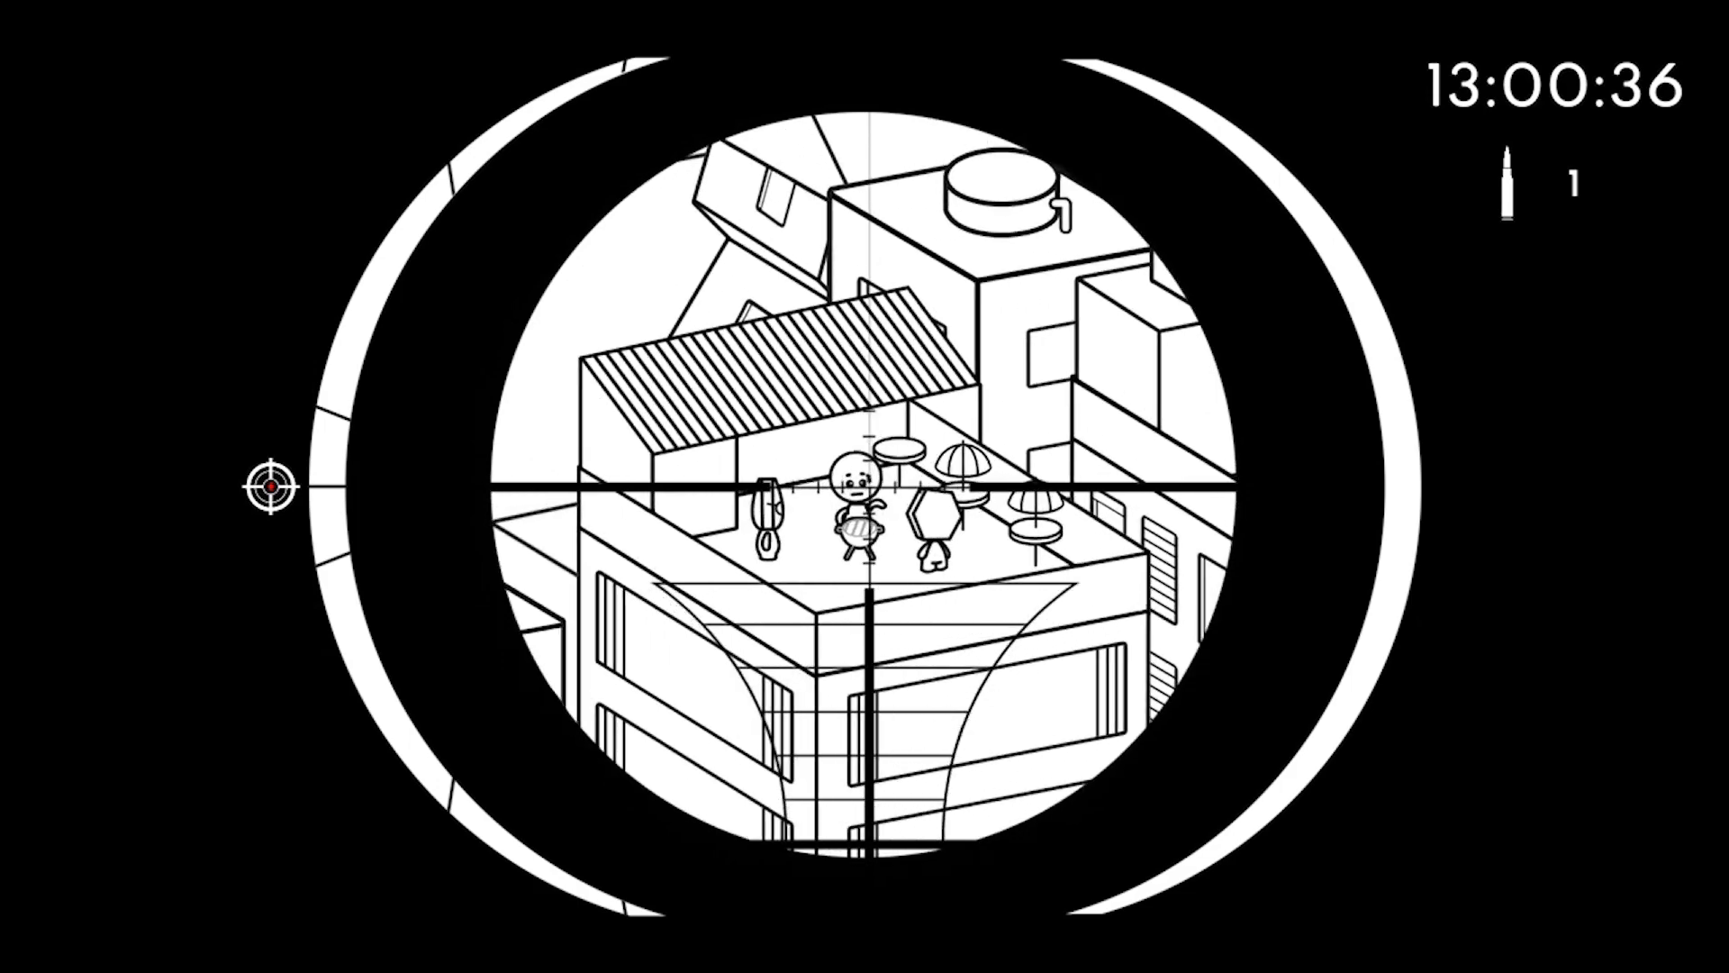
scroll(865, 486, "up", 3)
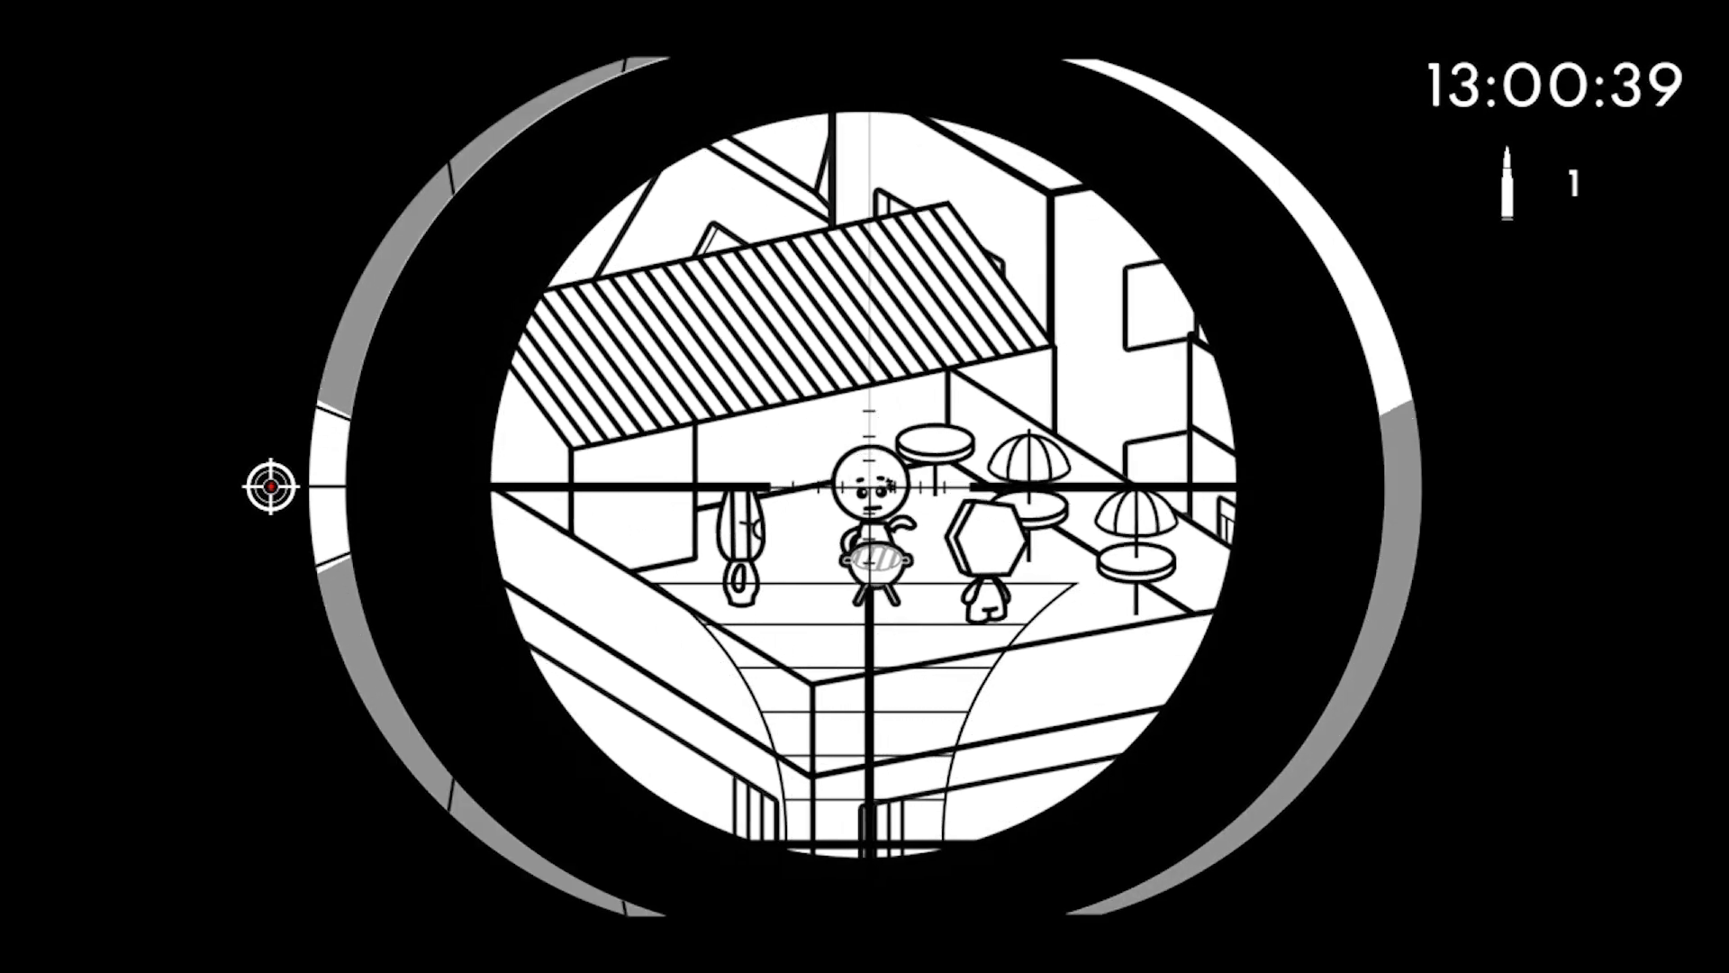
left_click(866, 485)
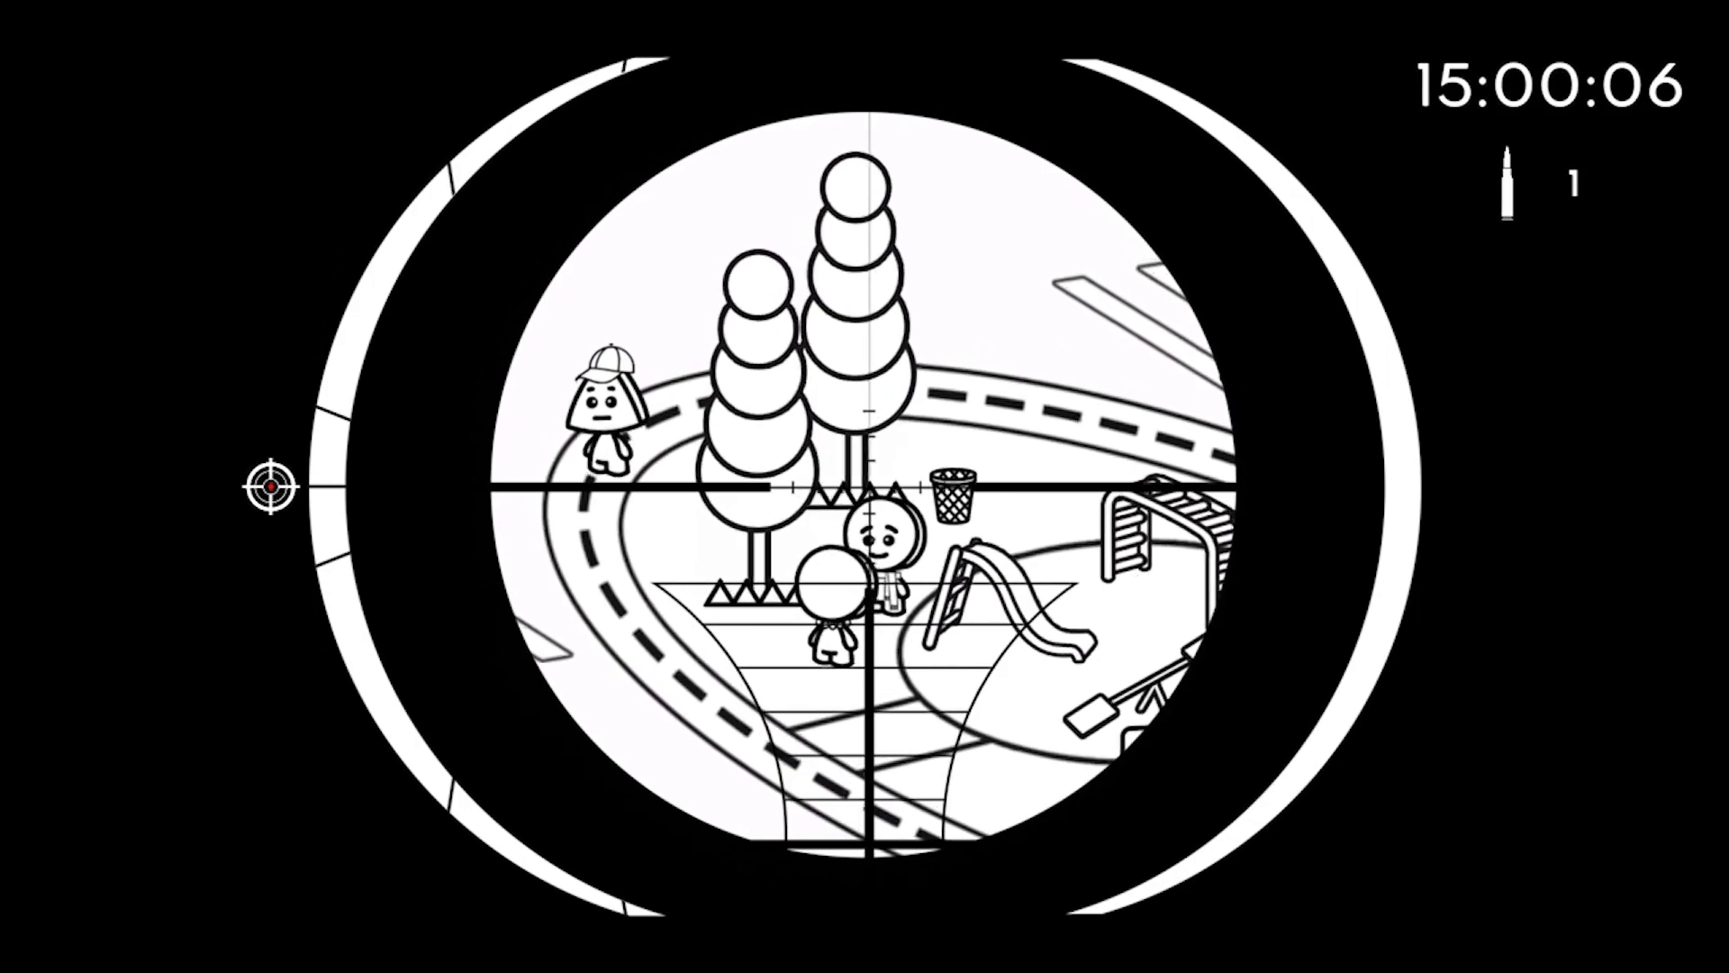